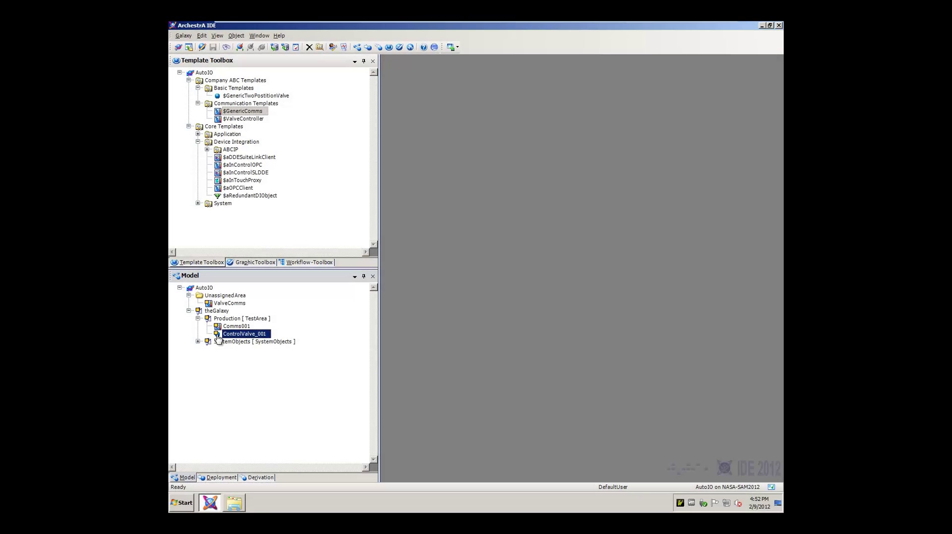
# Step: In ControlValve_001, set the CLS input source to Comms001 Tagname.Valve001.CLS
pyautogui.doubleClick(217, 335)
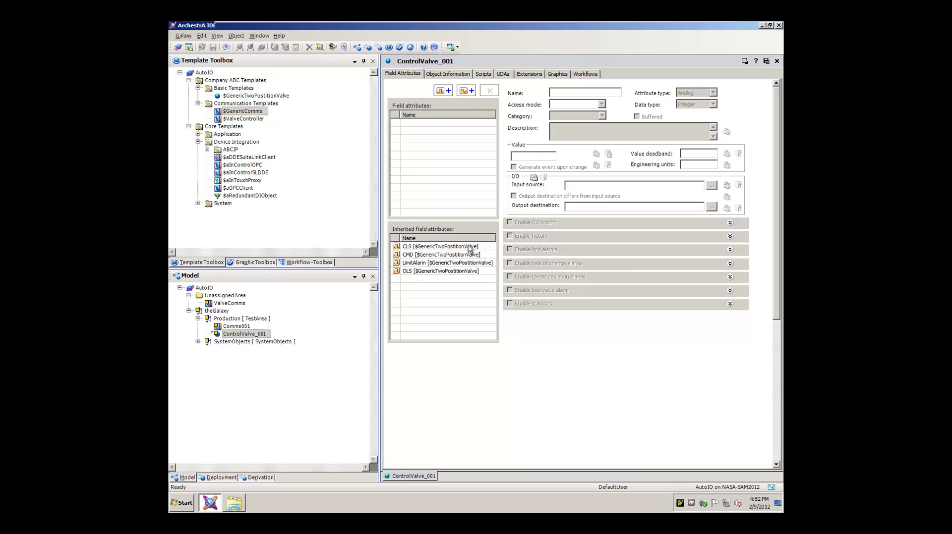
pyautogui.click(471, 247)
pyautogui.click(712, 186)
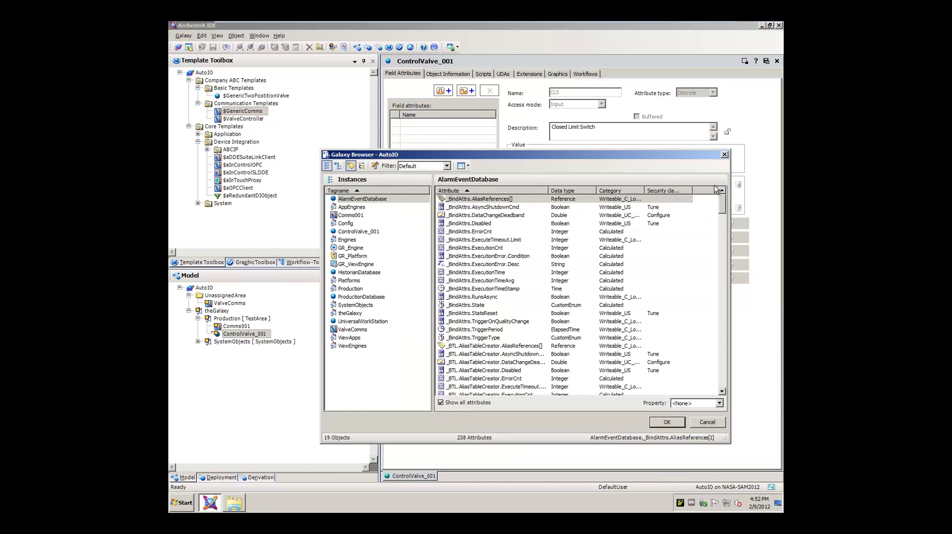
pyautogui.click(350, 216)
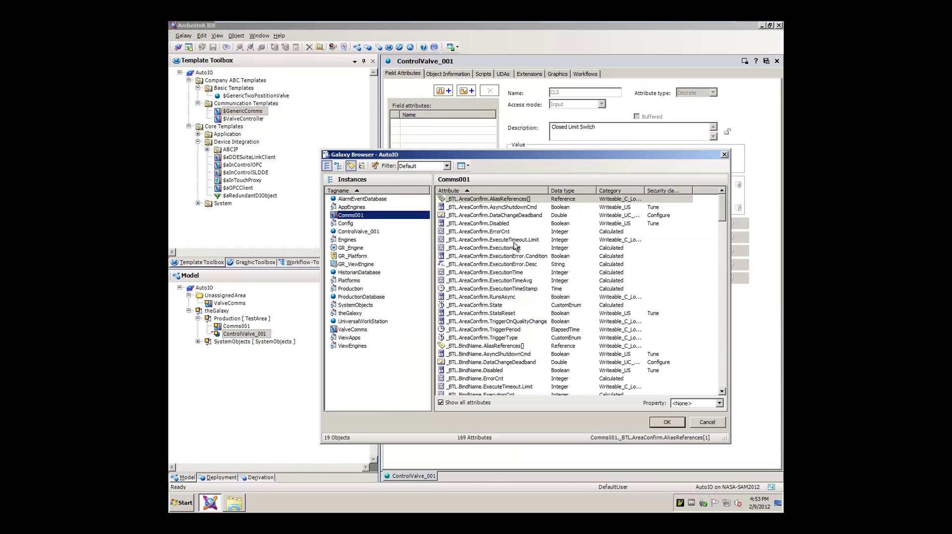
pyautogui.moveTo(721, 208); pyautogui.dragTo(716, 347)
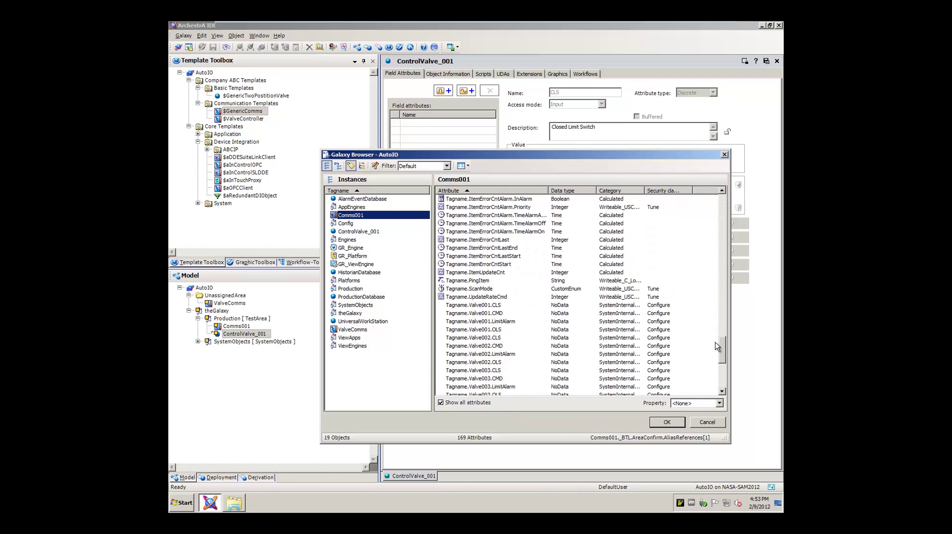
pyautogui.click(492, 306)
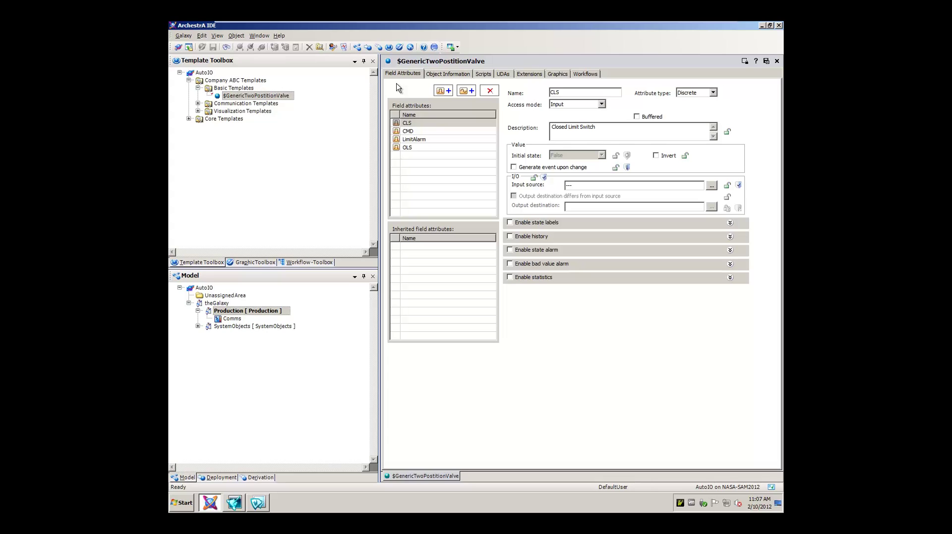
# Step: Select the $GenericTwoPostitionValve template and review its CLS, CMD, LimitAlarm and OLS attributes
pyautogui.click(286, 97)
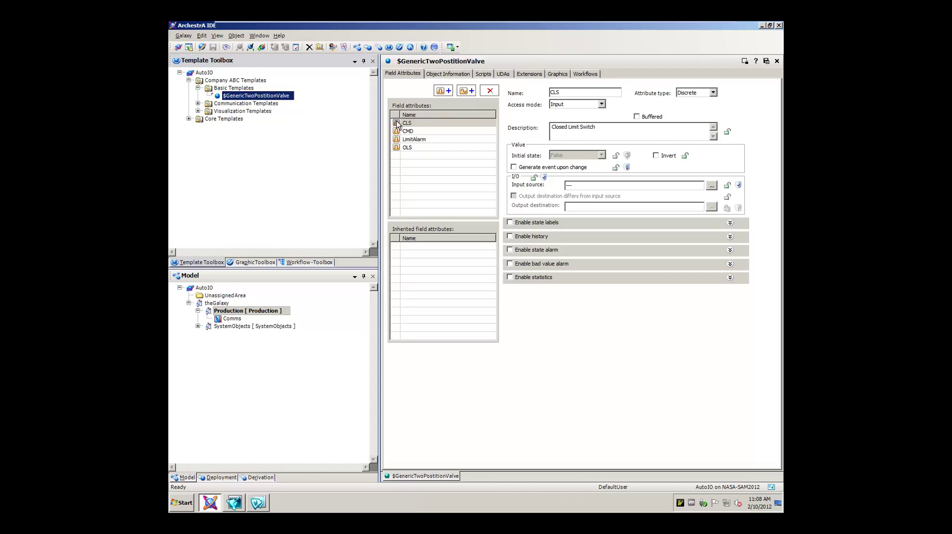
pyautogui.click(411, 127)
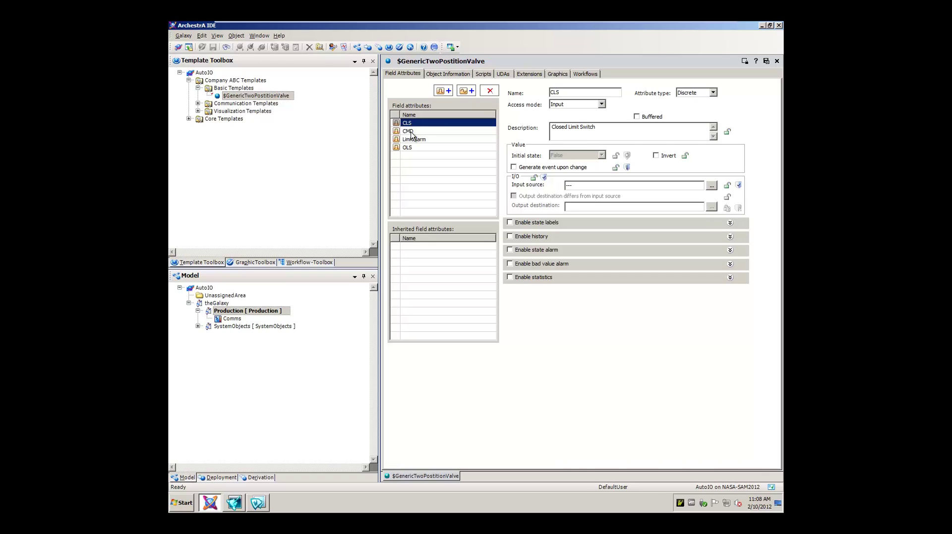
pyautogui.click(412, 131)
pyautogui.click(413, 142)
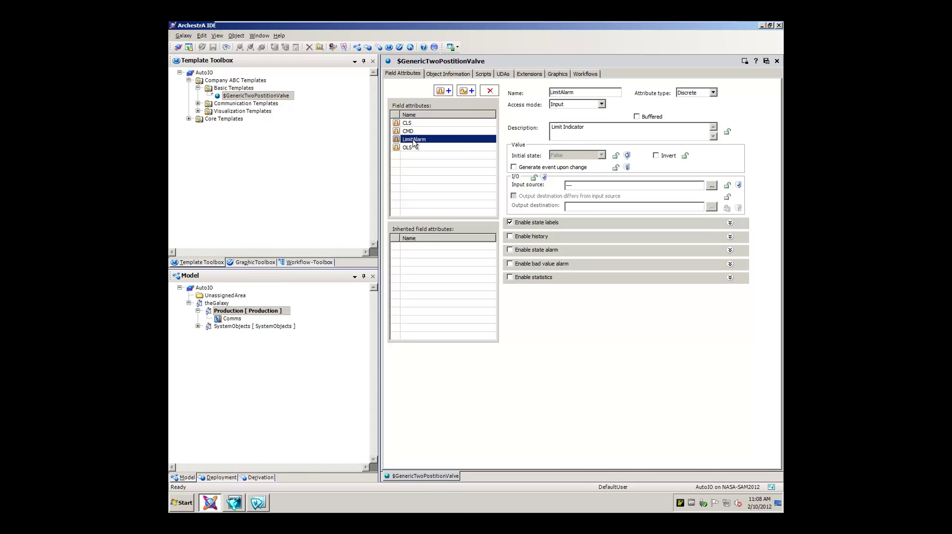
pyautogui.click(414, 147)
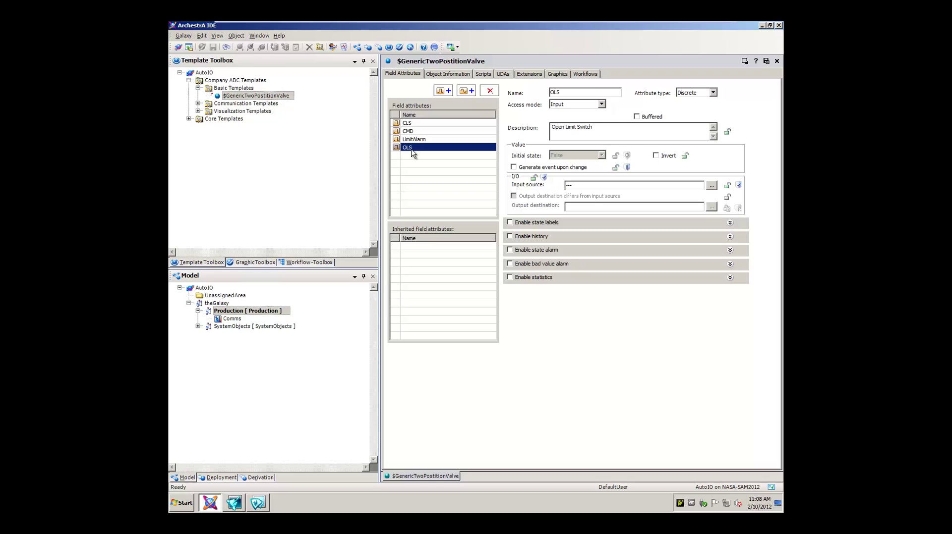
# Step: Check the CLS and OLS input sources, then view the GenericValve and ValveController graphics
pyautogui.click(417, 125)
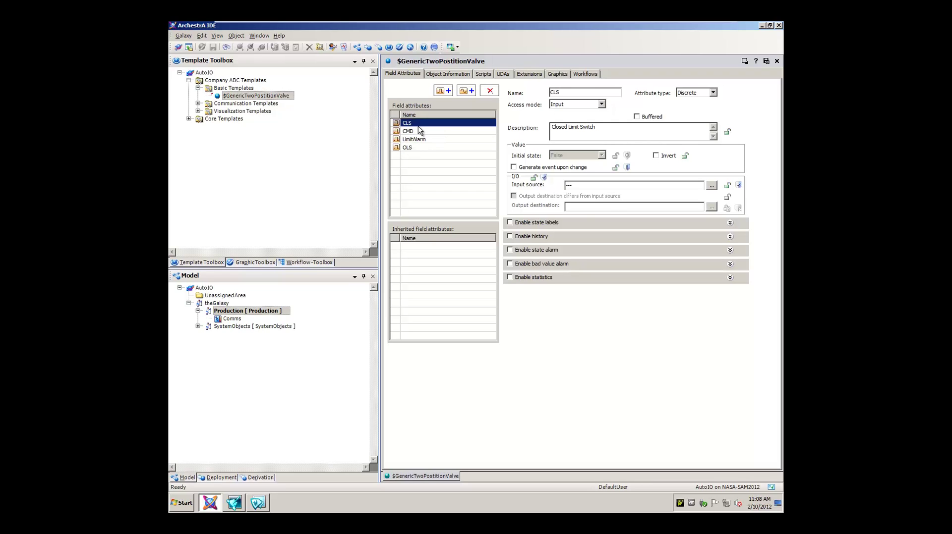
pyautogui.click(575, 186)
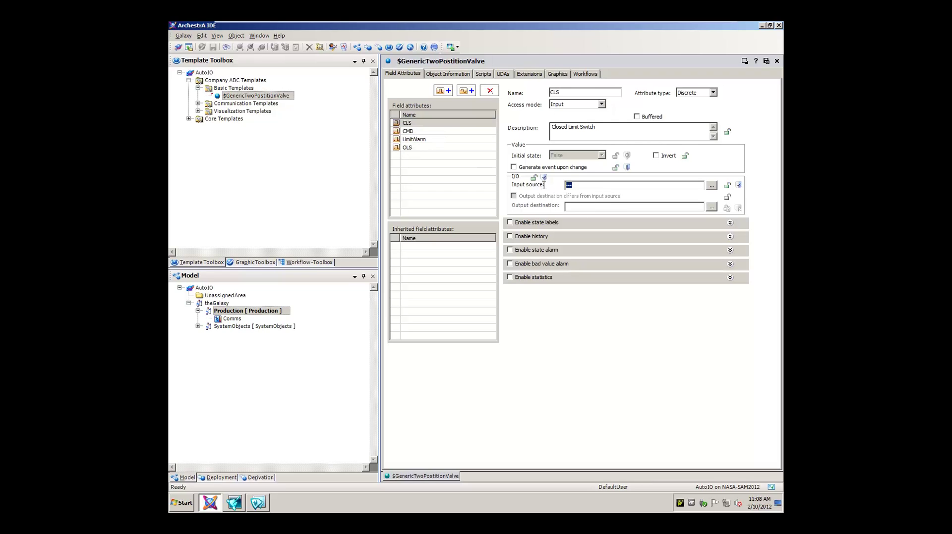
pyautogui.click(429, 132)
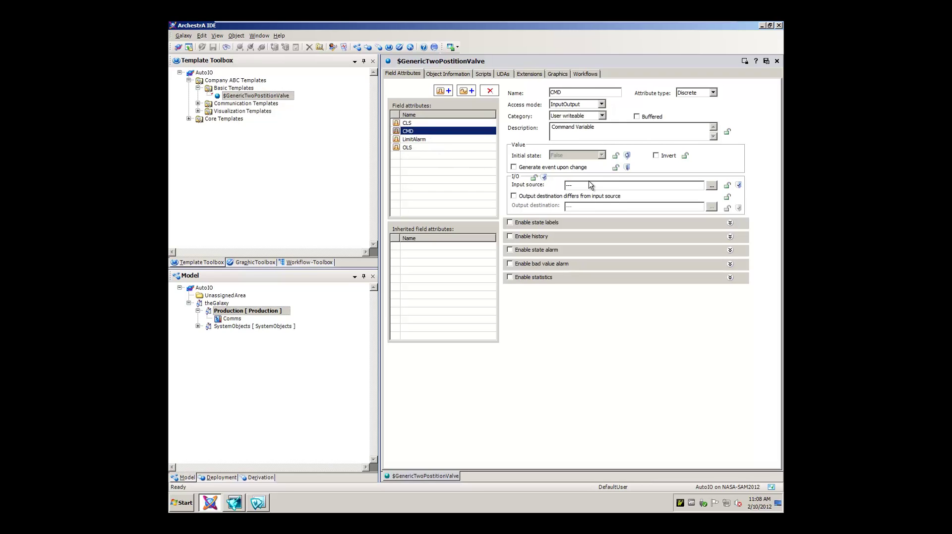
pyautogui.click(459, 139)
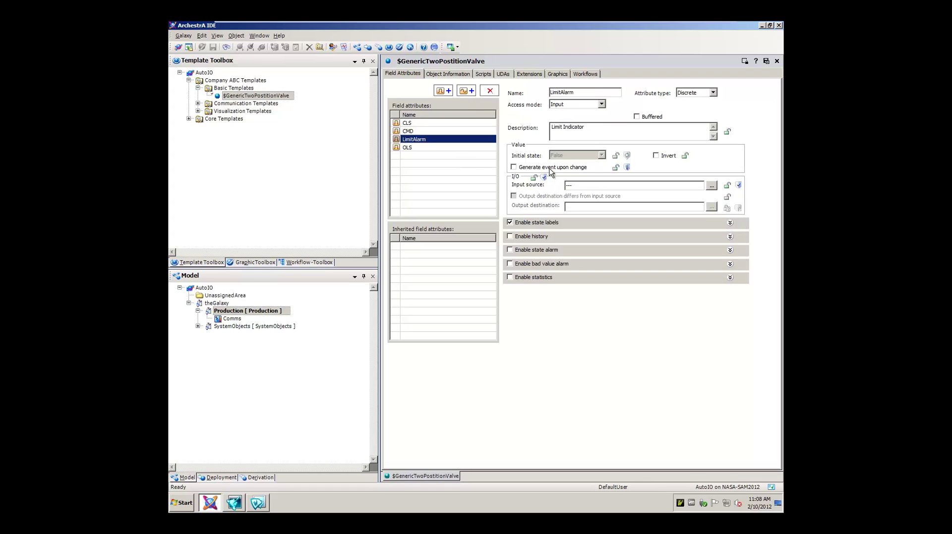
pyautogui.click(455, 148)
pyautogui.click(580, 186)
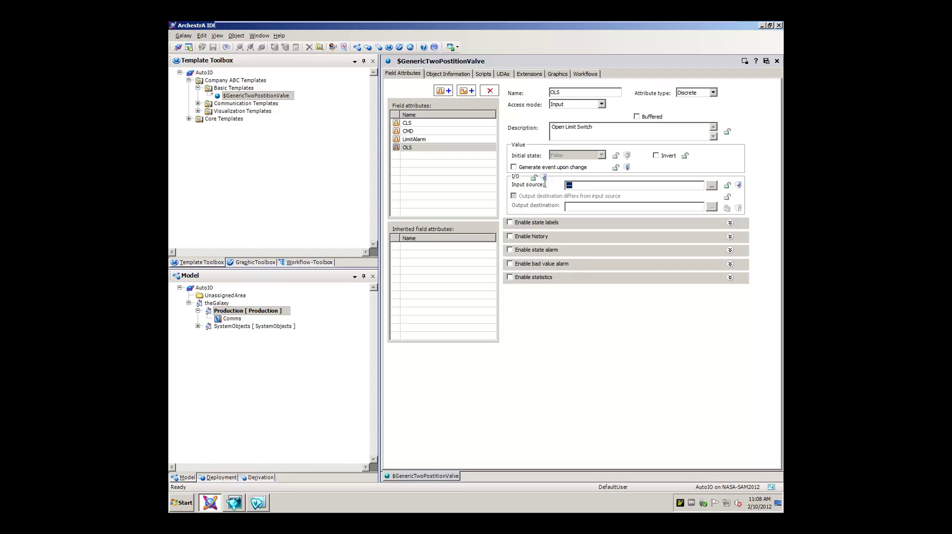
pyautogui.click(557, 73)
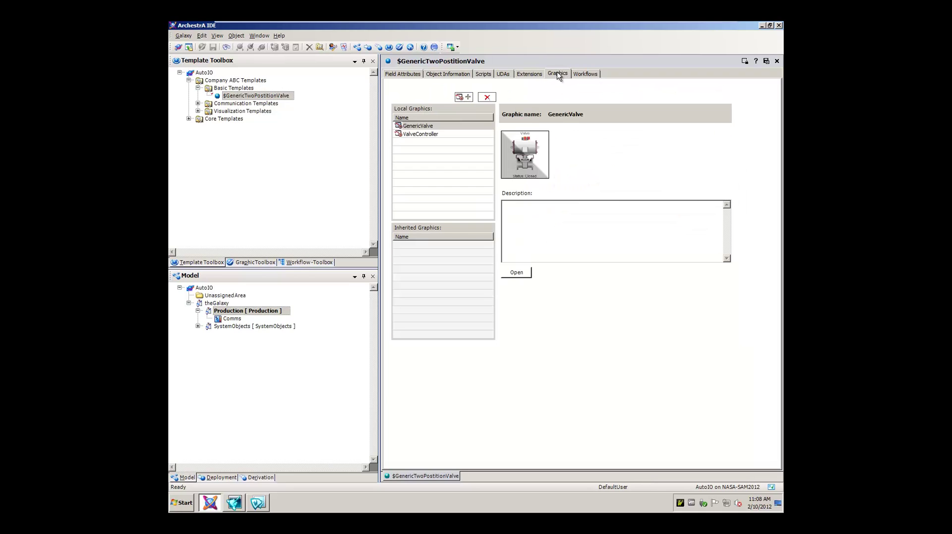
pyautogui.moveTo(414, 129)
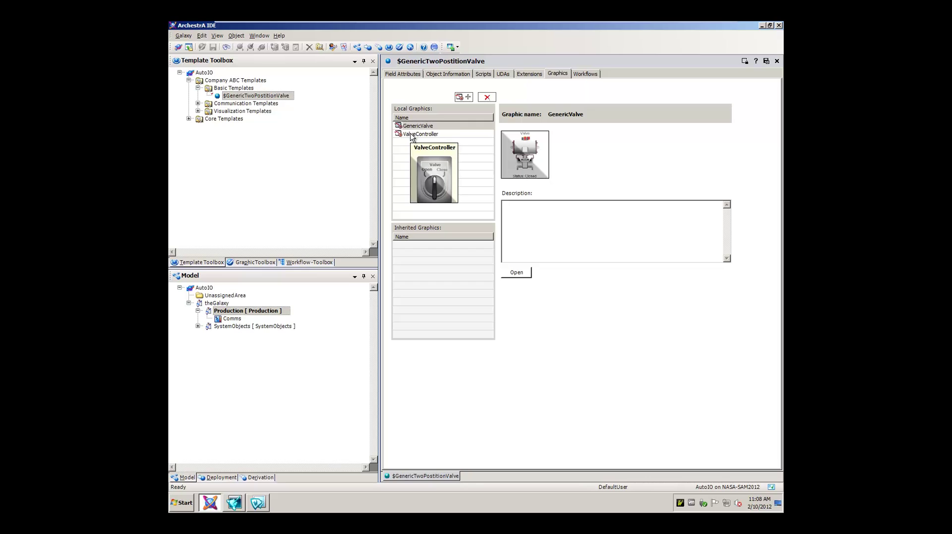
# Step: Create a new valve instance named Valve_002 from the $GenericTwoPostitionValve template
pyautogui.click(777, 61)
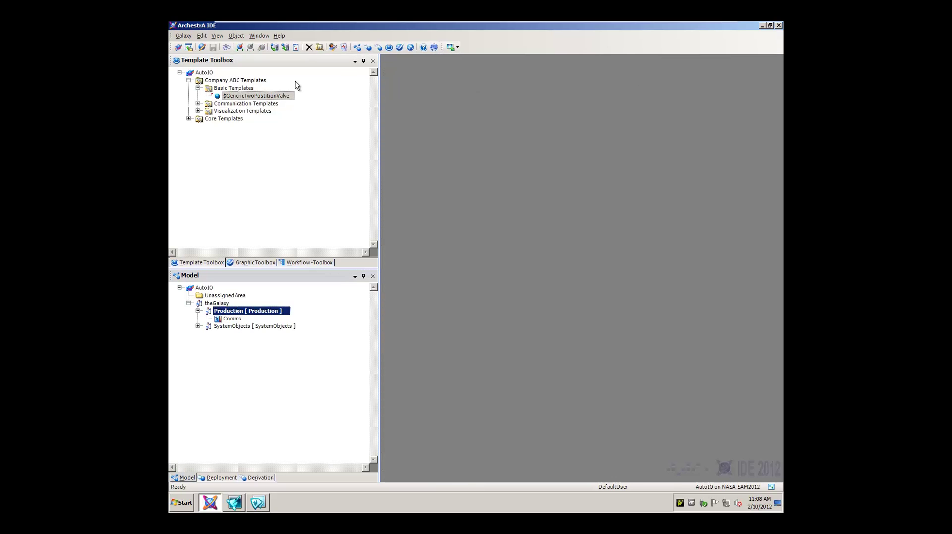
pyautogui.rightClick(273, 98)
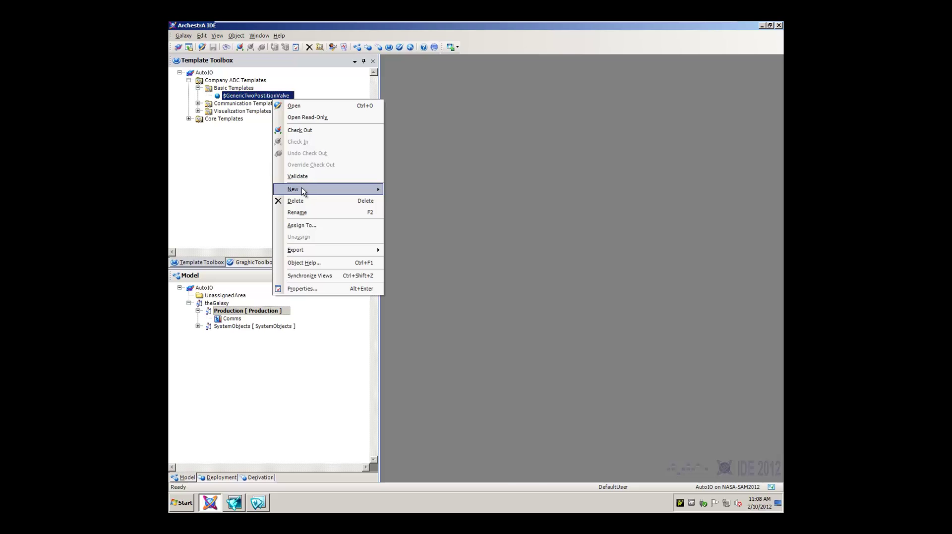
pyautogui.click(404, 191)
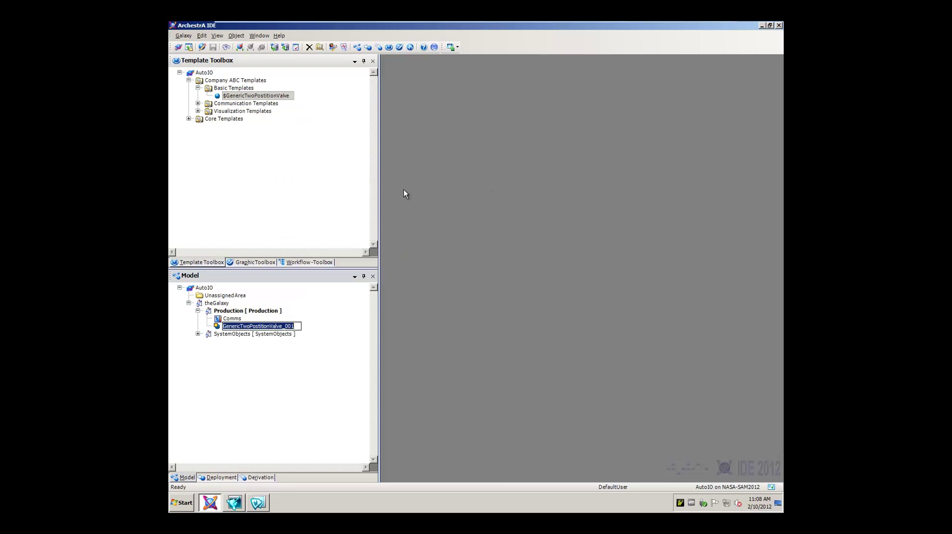
pyautogui.write('Valve_001')
pyautogui.press('Return')
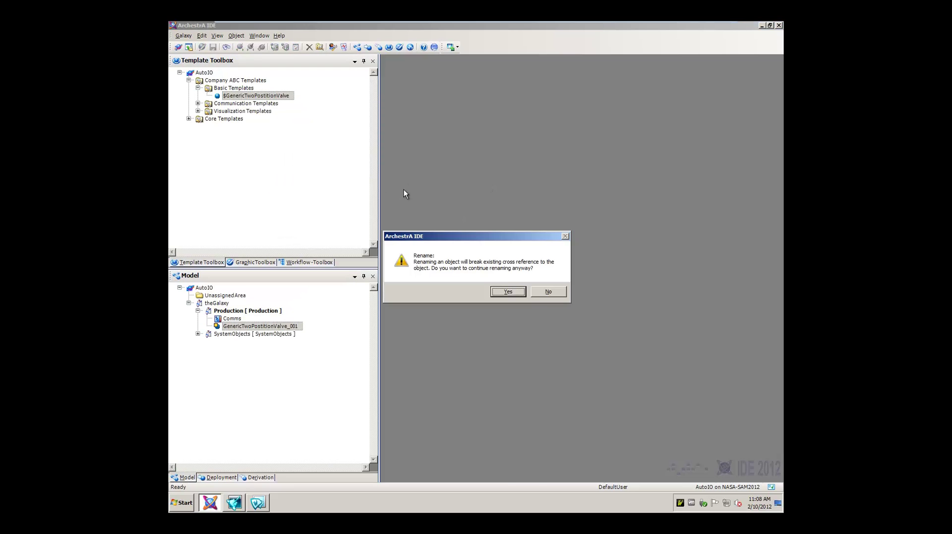
pyautogui.press('Return')
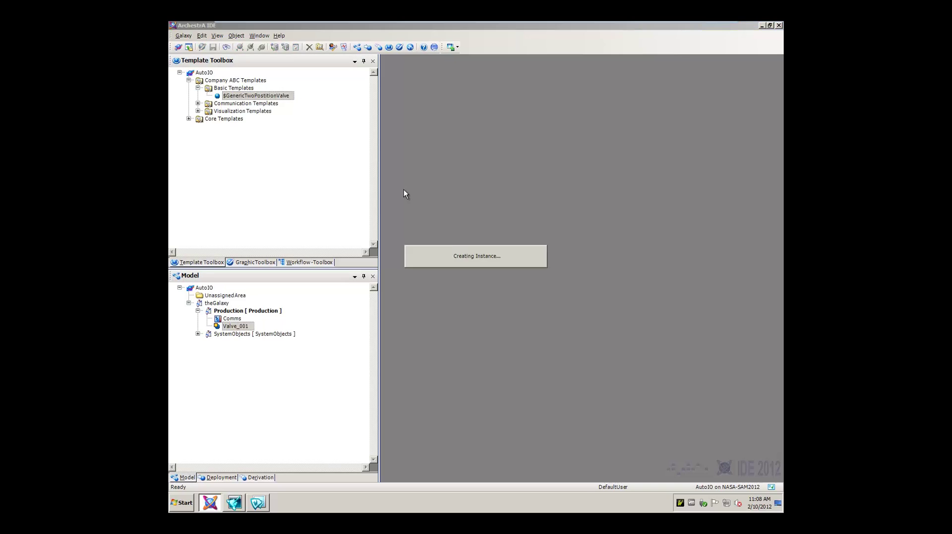
pyautogui.press('End')
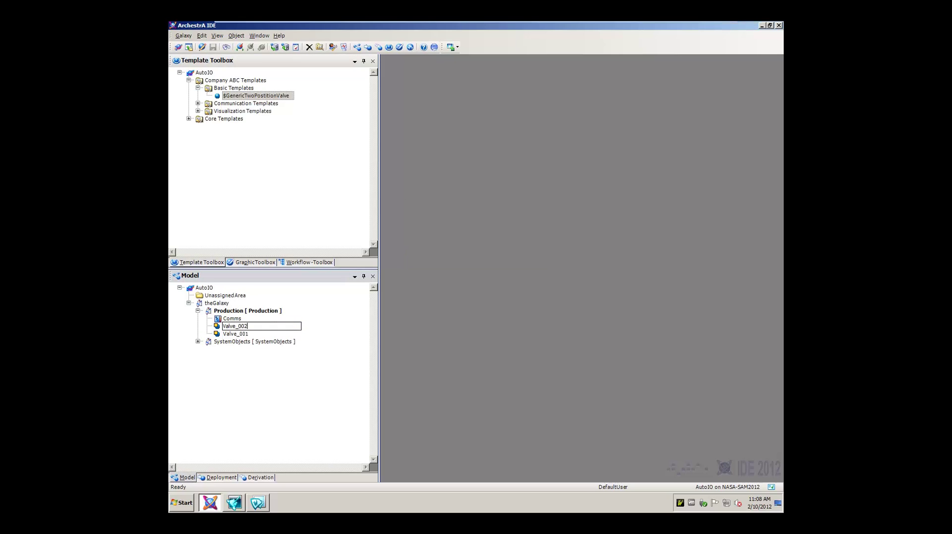
pyautogui.press('Return')
pyautogui.press('Return')
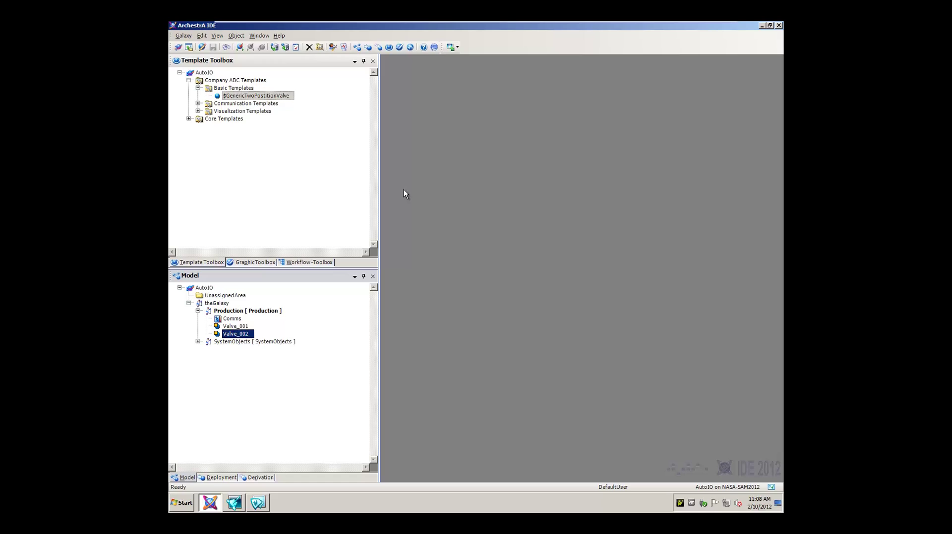
# Step: Create another instance from the same template and name it Valve_003
pyautogui.hotkey('ctrl', 'shift', 'i')
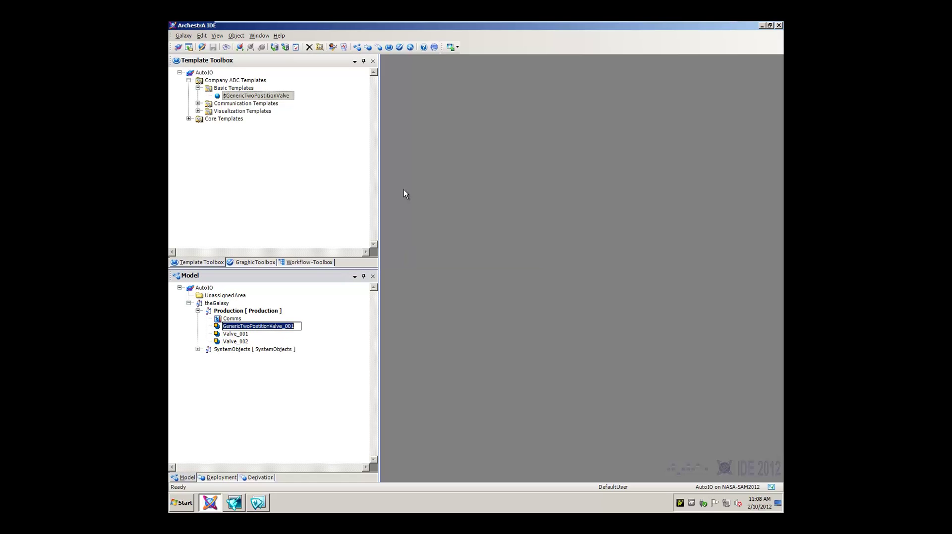
pyautogui.press('BackSpace')
pyautogui.write('Valve_003')
pyautogui.press('Return')
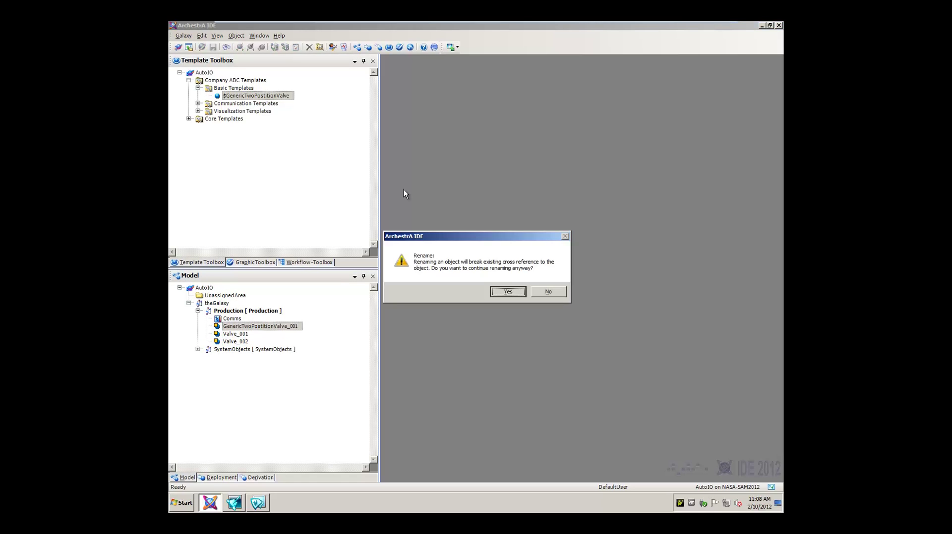
pyautogui.press('Return')
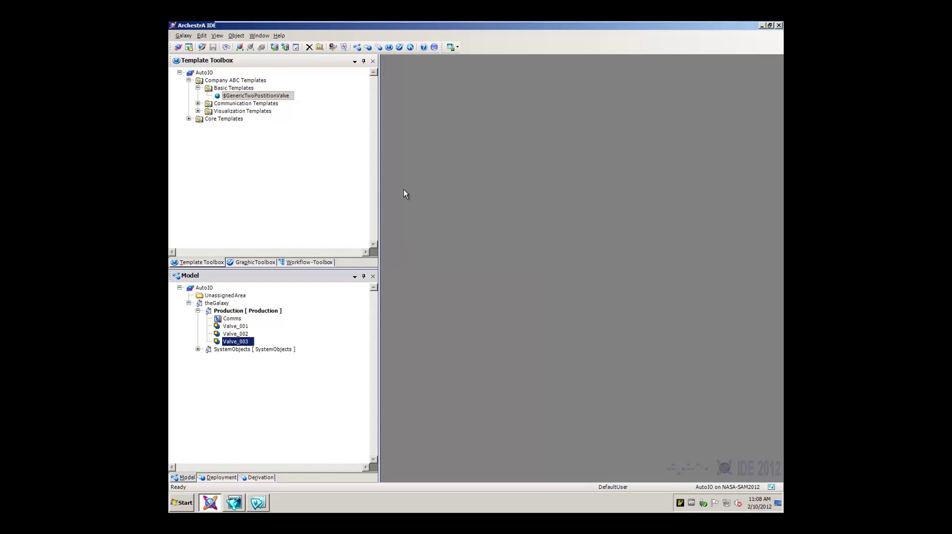
# Step: Select Valve_001, Valve_002 and Valve_003 and deploy them
pyautogui.hotkey('shift', 'Up')
pyautogui.hotkey('shift', 'Up')
pyautogui.rightClick(243, 329)
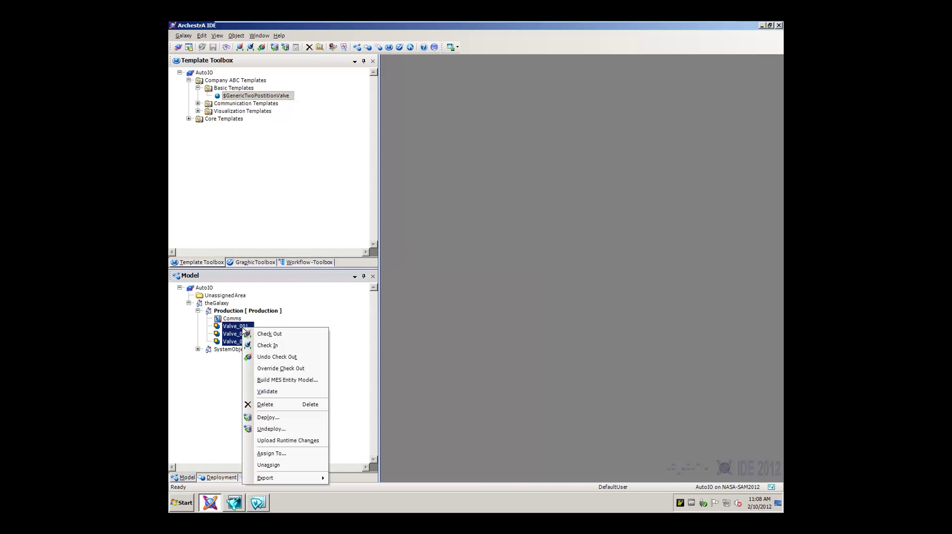
pyautogui.click(273, 417)
pyautogui.click(528, 326)
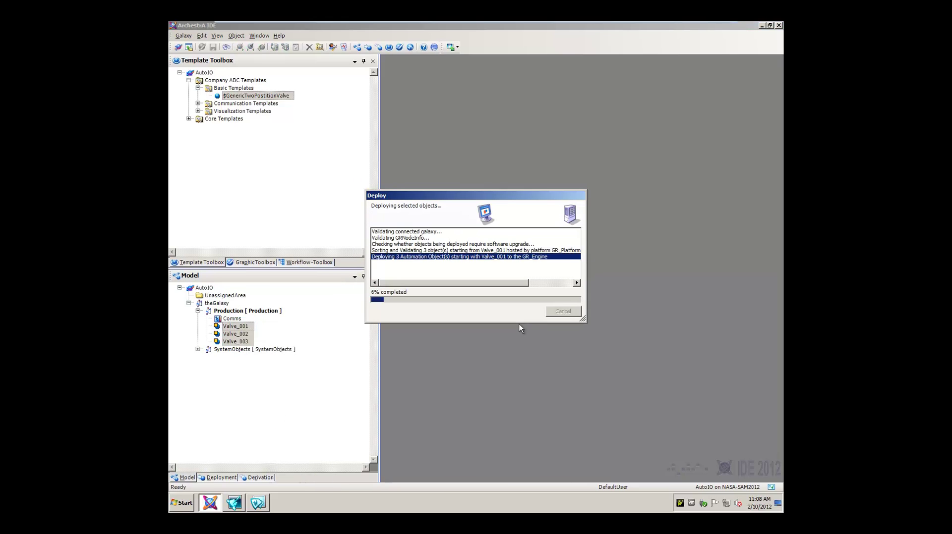
# Step: In InTouch WindowMaker, place Valve_001's GenericValve graphic at the display's top-left
pyautogui.click(236, 503)
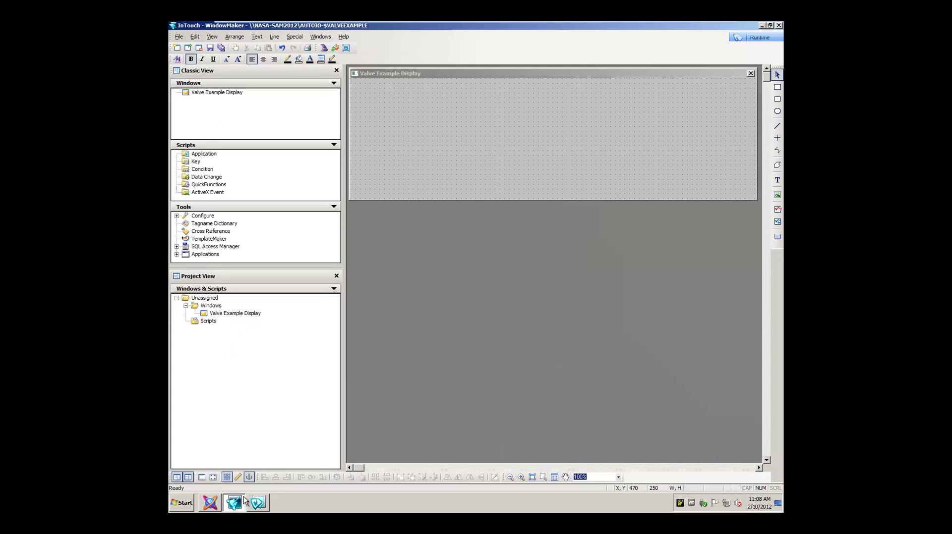
pyautogui.click(336, 48)
pyautogui.click(350, 239)
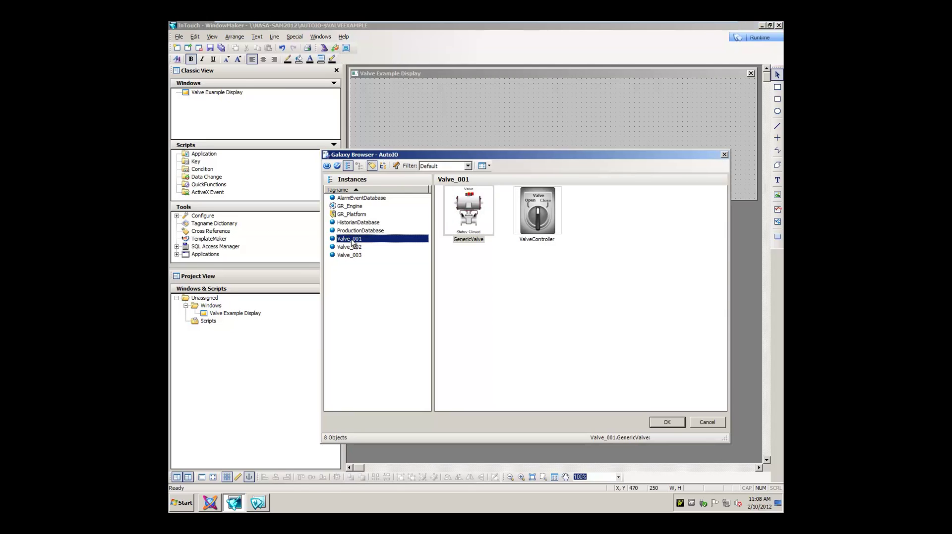
pyautogui.click(473, 213)
pyautogui.click(392, 91)
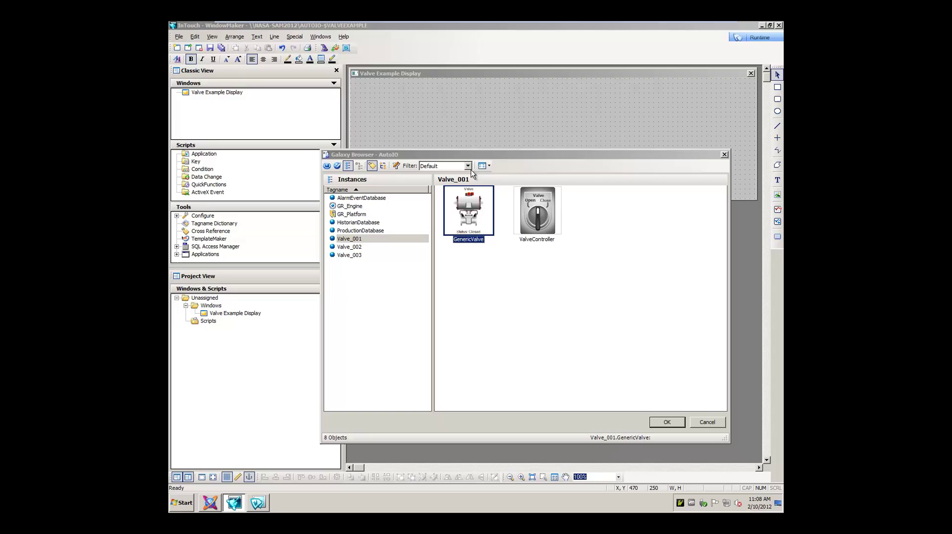
pyautogui.doubleClick(473, 201)
pyautogui.click(390, 84)
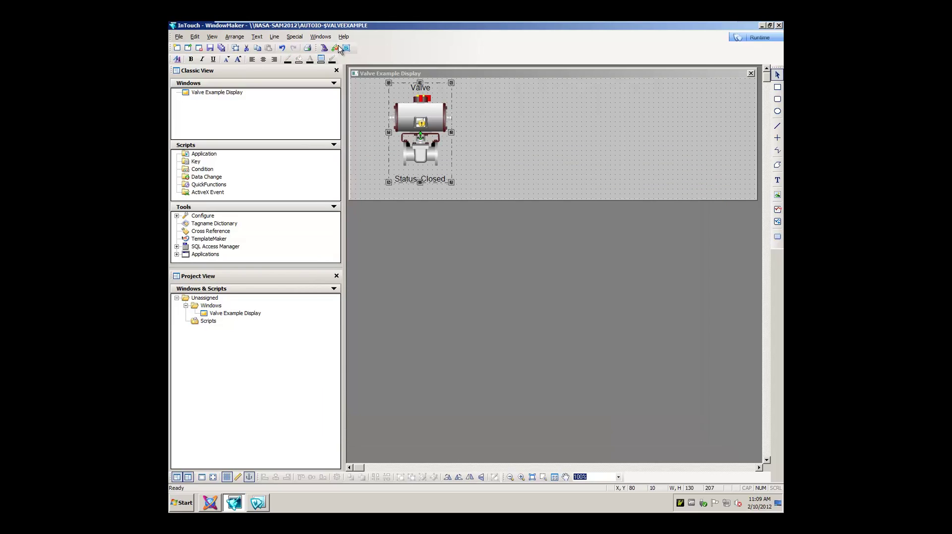
# Step: Place Valve_002's GenericValve graphic beside the first valve
pyautogui.click(338, 48)
pyautogui.click(356, 248)
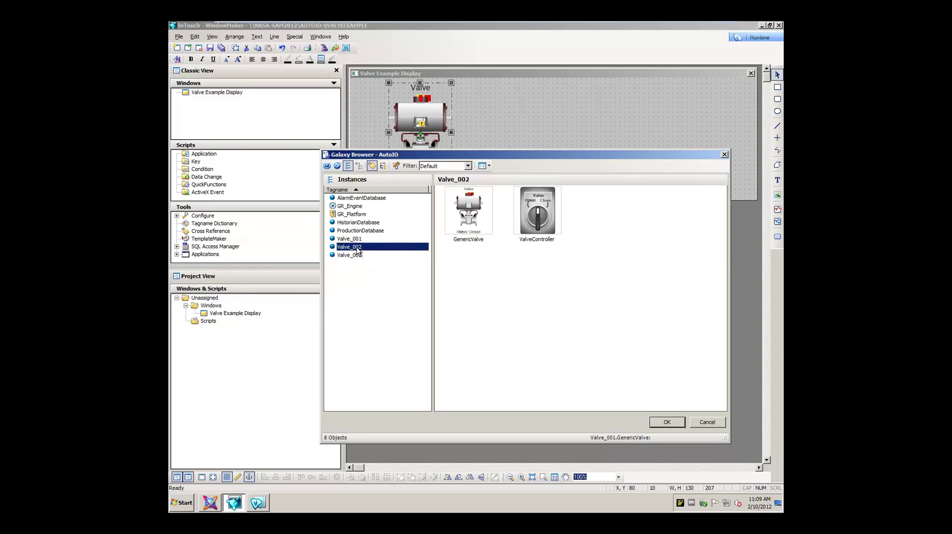
pyautogui.doubleClick(482, 201)
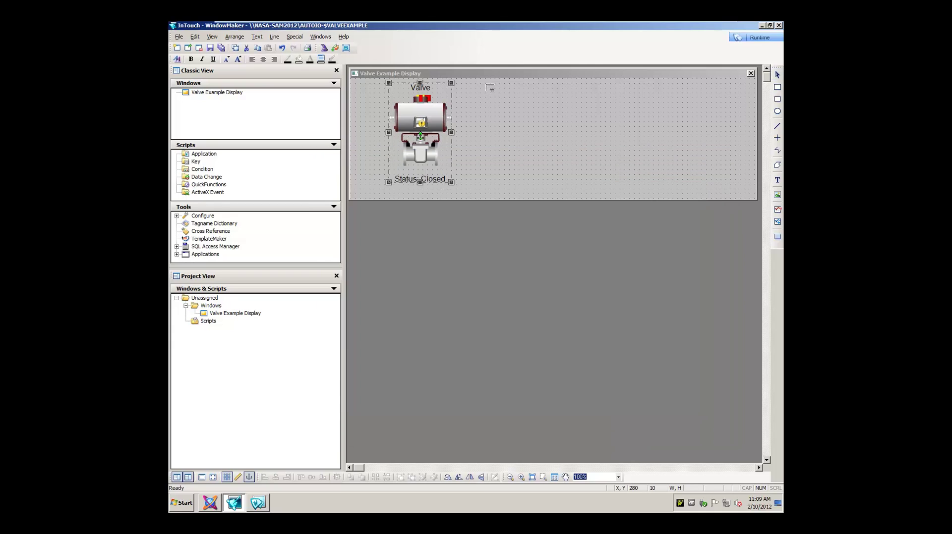
pyautogui.click(487, 86)
# Step: Place Valve_003's GenericValve graphic to the right of the others
pyautogui.click(336, 48)
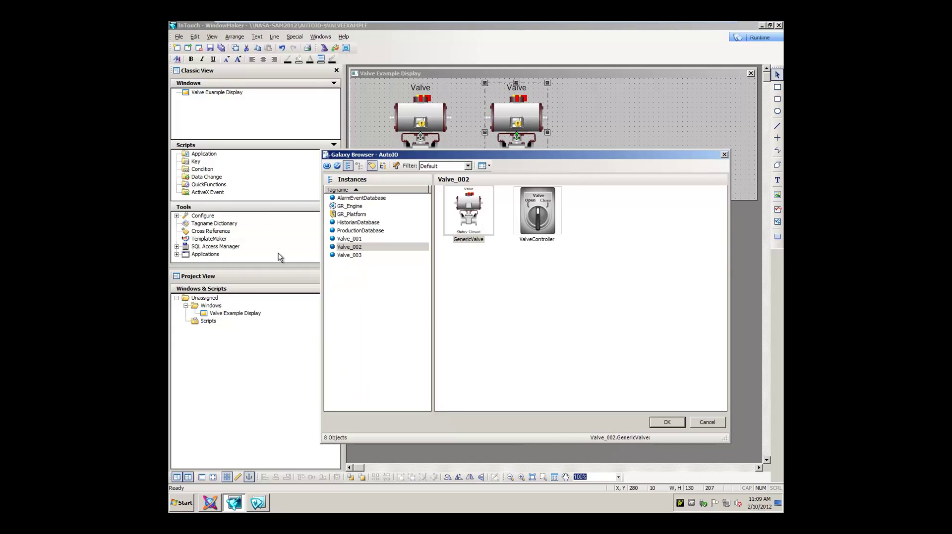
pyautogui.click(357, 254)
pyautogui.doubleClick(465, 214)
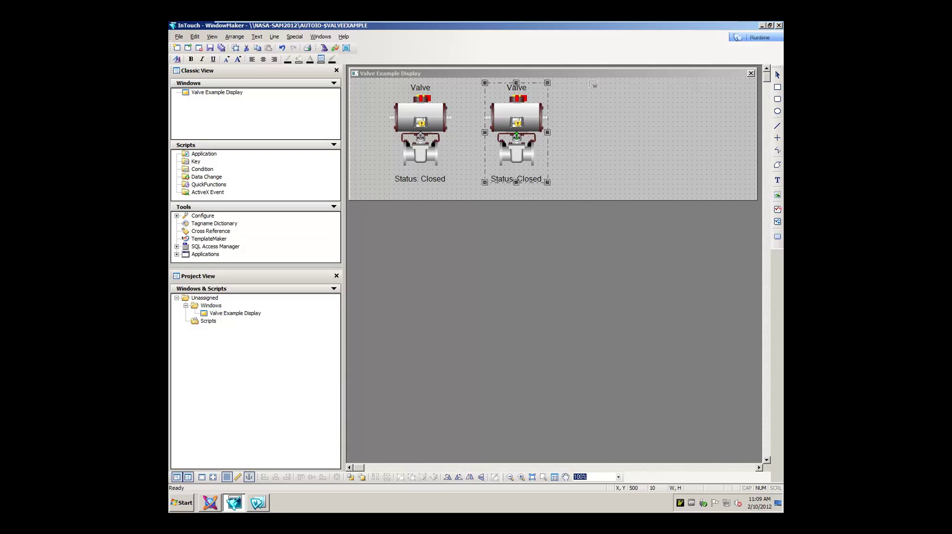
pyautogui.click(582, 85)
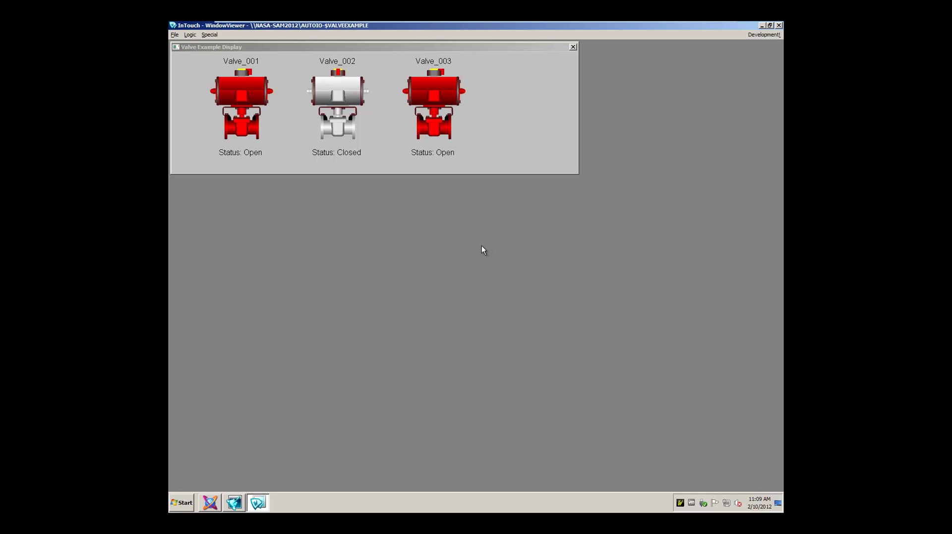
# Step: Close Valve_003 from its controller popup, then move the popup aside to reveal Status: Closed
pyautogui.click(429, 87)
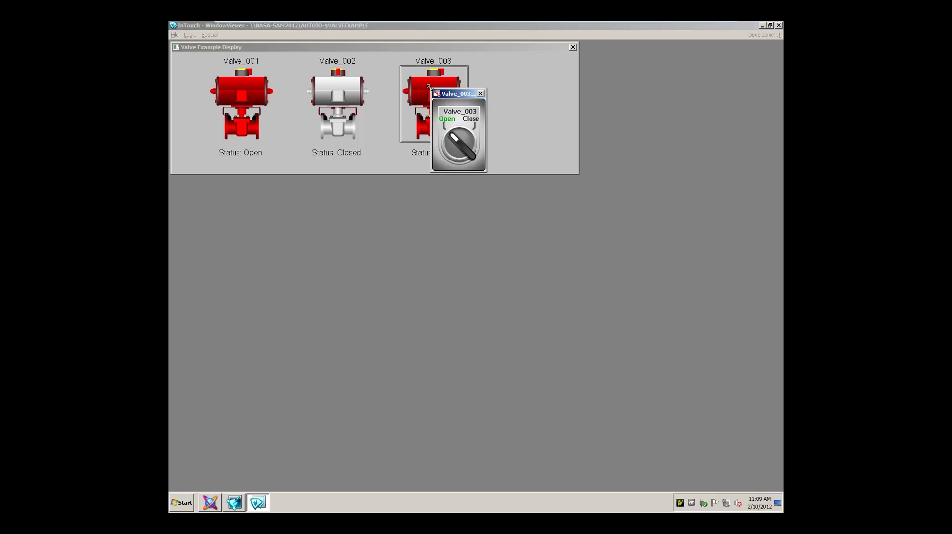
pyautogui.click(458, 142)
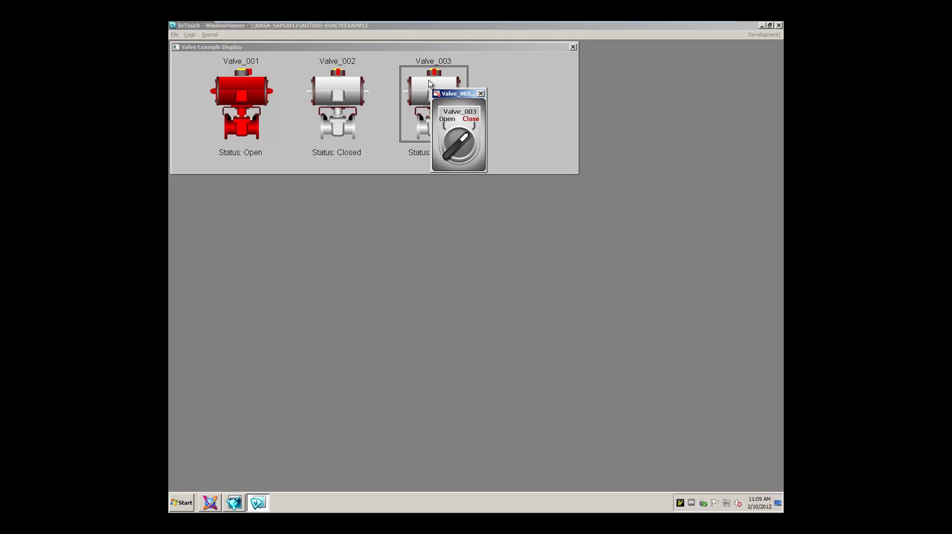
pyautogui.moveTo(447, 93); pyautogui.dragTo(490, 95)
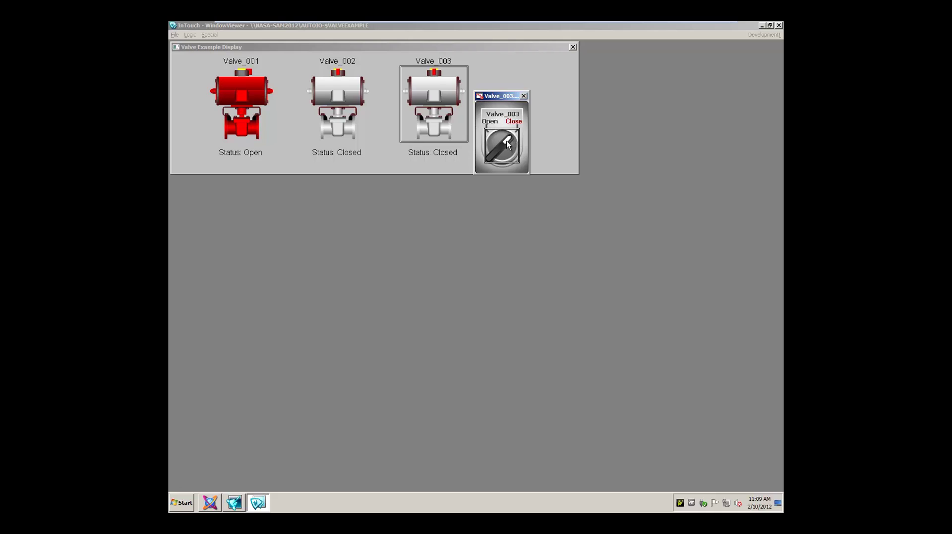